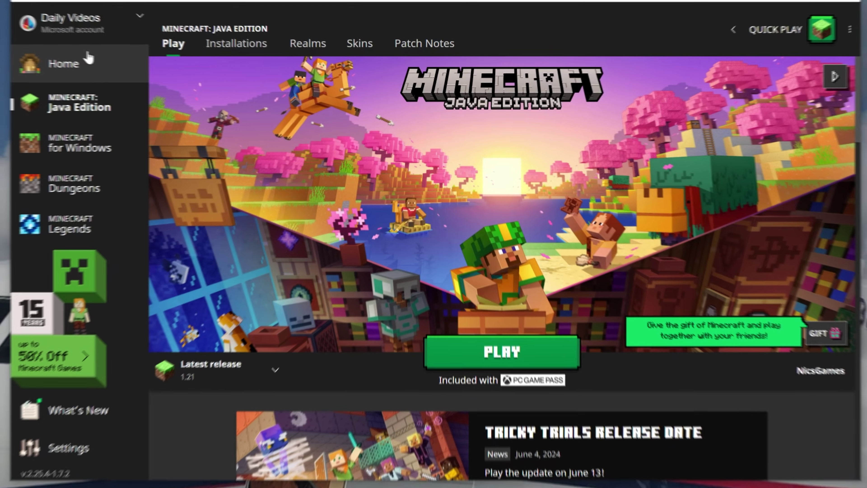
# - Open Minecraft: Java Edition in the launcher and check its game version selector
pyautogui.click(88, 58)
pyautogui.click(104, 110)
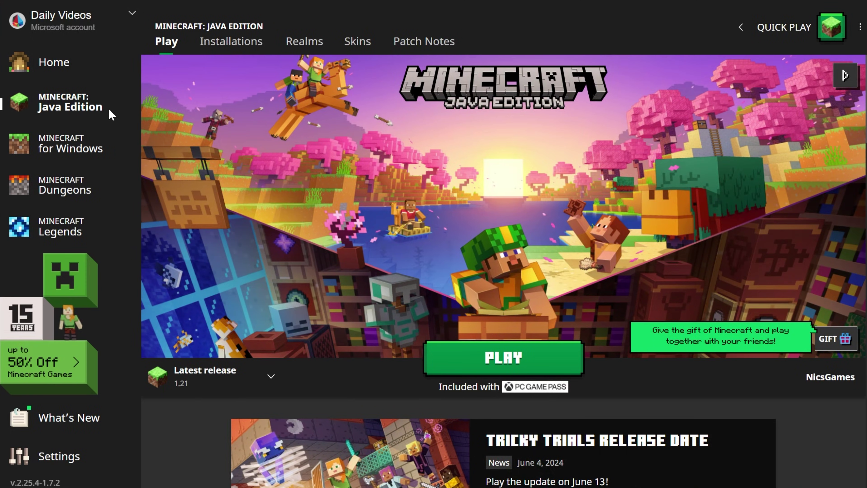
pyautogui.click(271, 378)
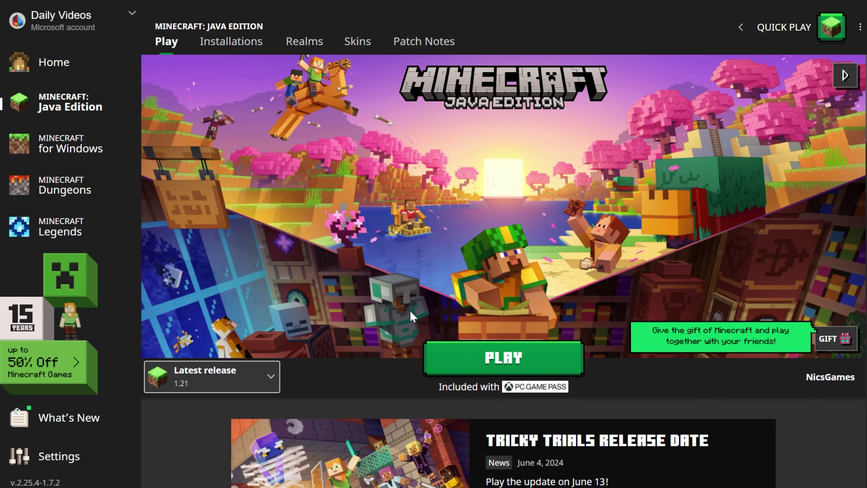
# - Create a Java Edition installation named SimpleGameHosting.com with version release 1.21, and close the launcher
pyautogui.click(232, 52)
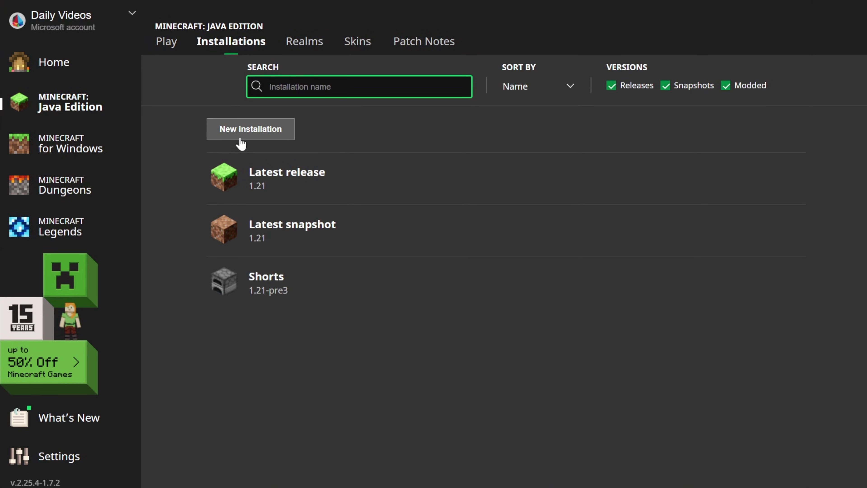
pyautogui.click(240, 136)
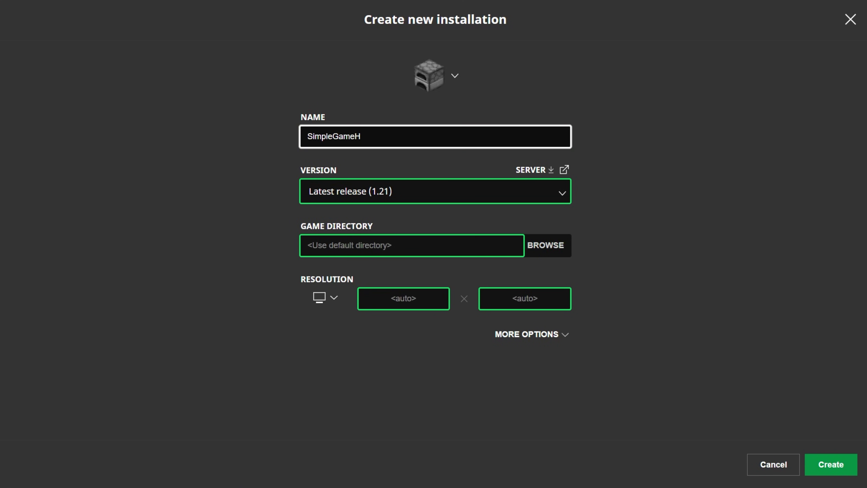
pyautogui.click(561, 192)
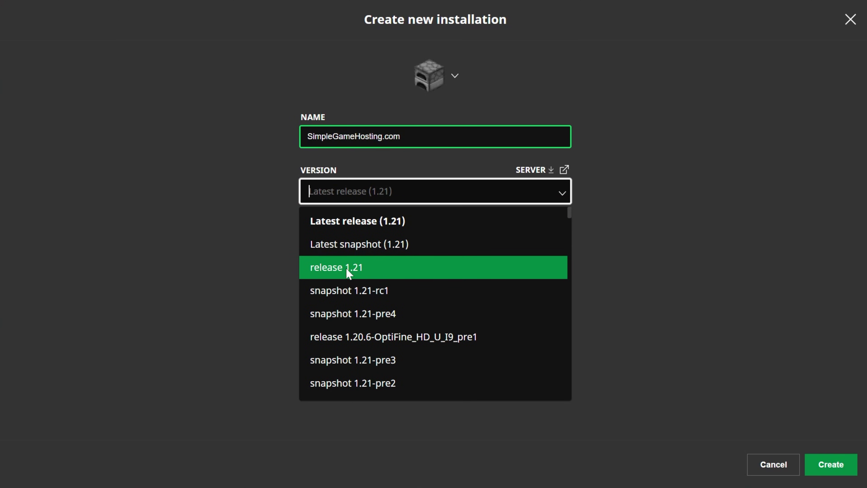
pyautogui.write('1.')
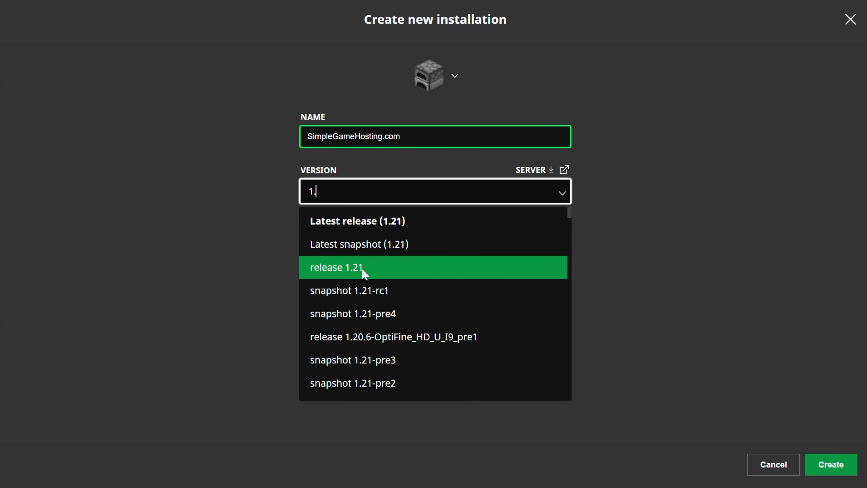
pyautogui.write('21')
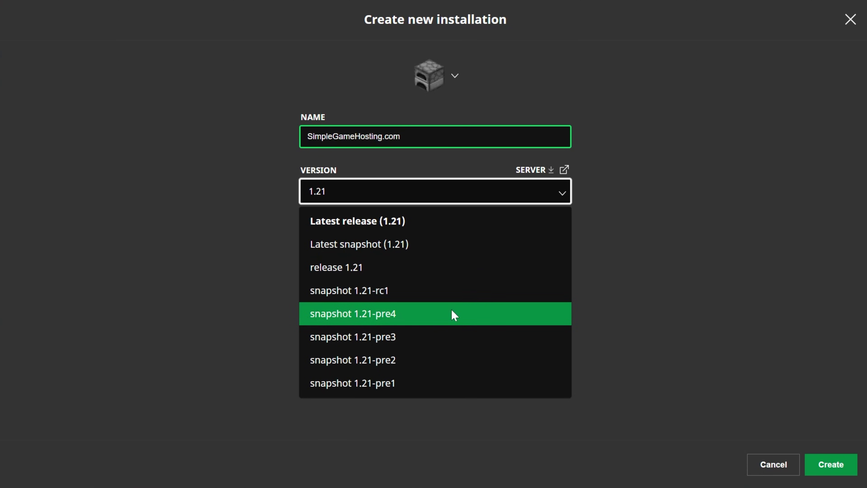
pyautogui.click(411, 265)
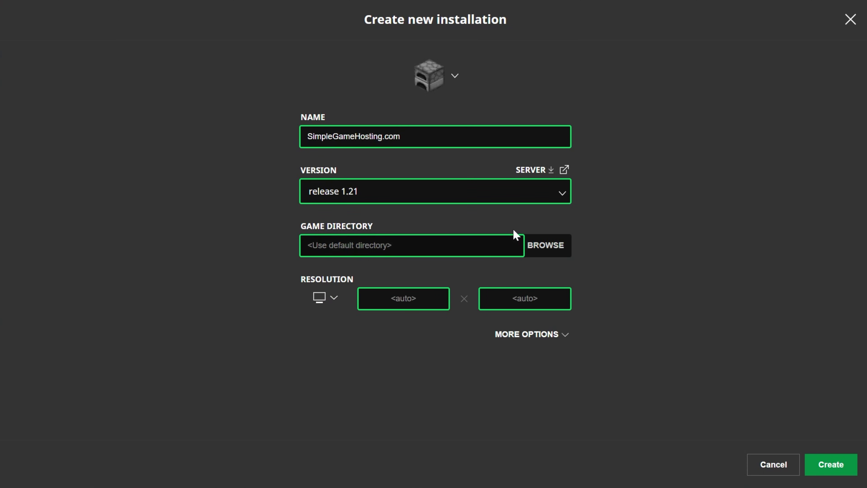
pyautogui.click(338, 311)
pyautogui.click(330, 270)
pyautogui.click(831, 465)
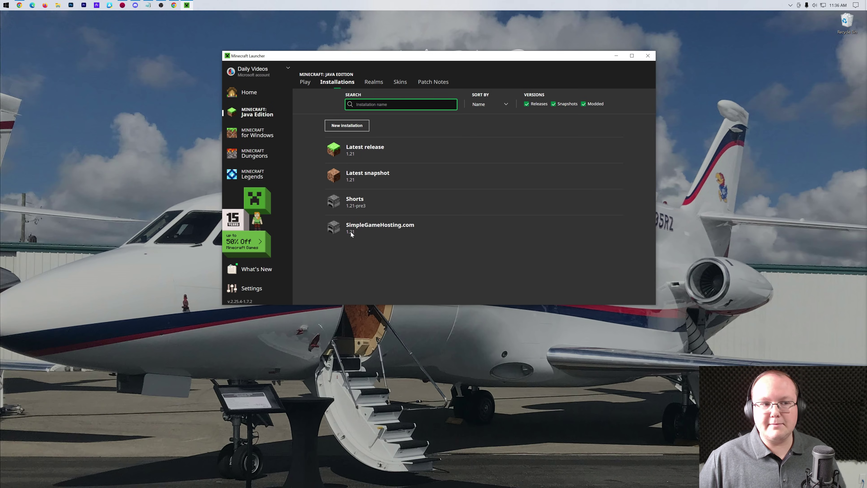
pyautogui.click(647, 55)
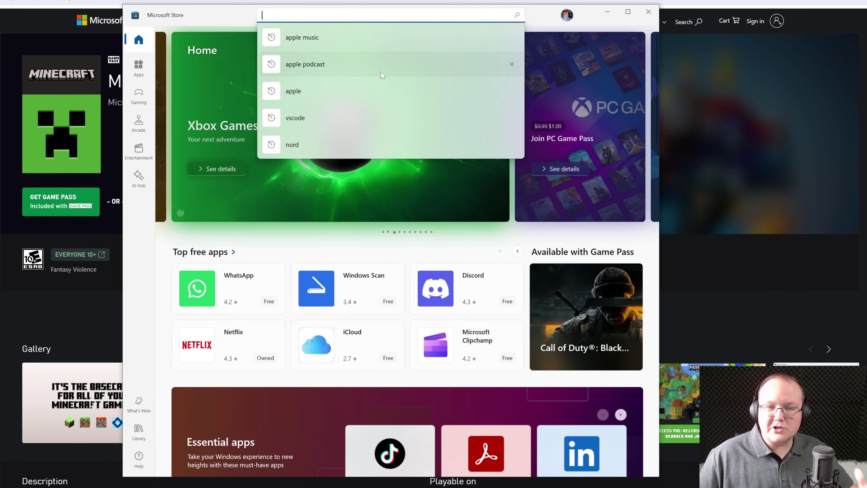
# - Search the Microsoft Store for "minecraft"
pyautogui.click(326, 28)
pyautogui.click(327, 16)
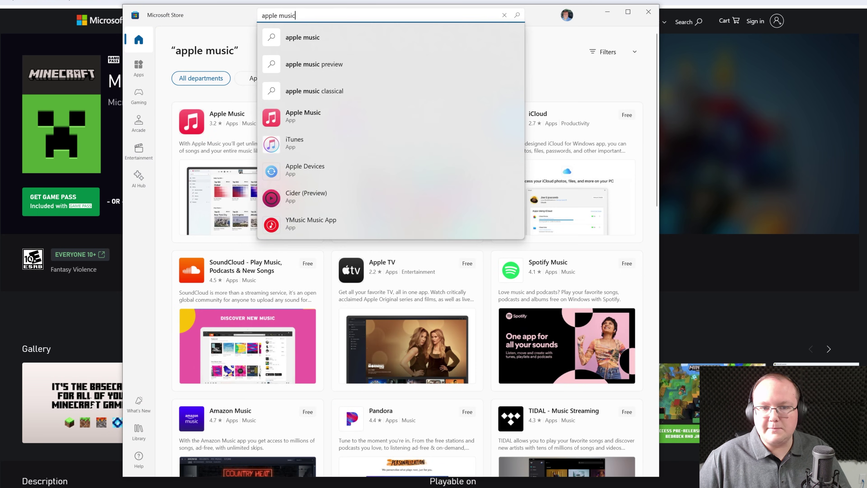
pyautogui.write('minecr')
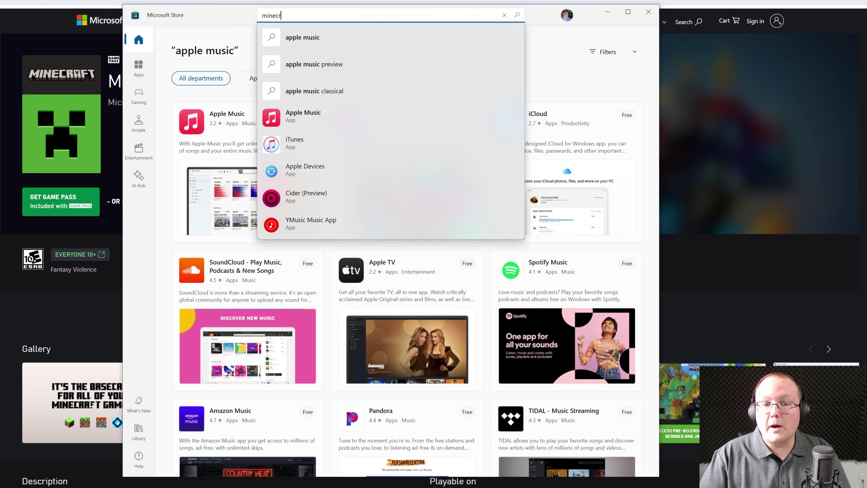
pyautogui.write('aft')
pyautogui.press('Return')
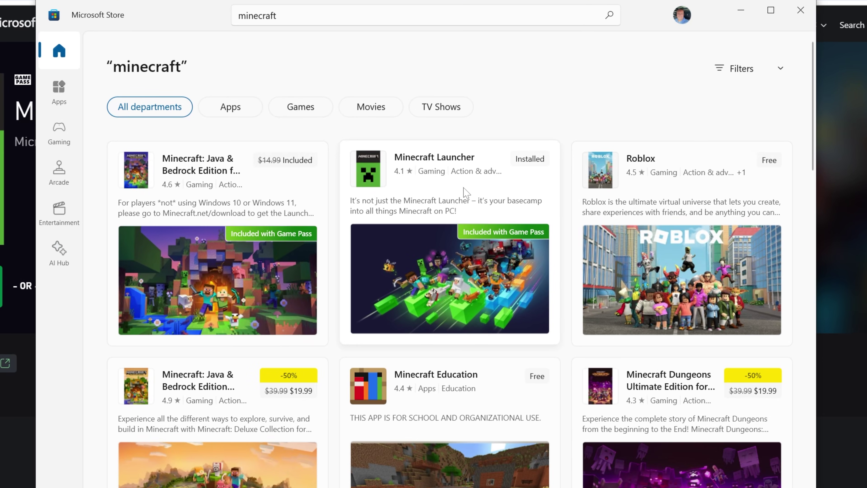
# - Launch Minecraft Launcher from its Microsoft Store page, and close both the launcher and the store
pyautogui.click(464, 190)
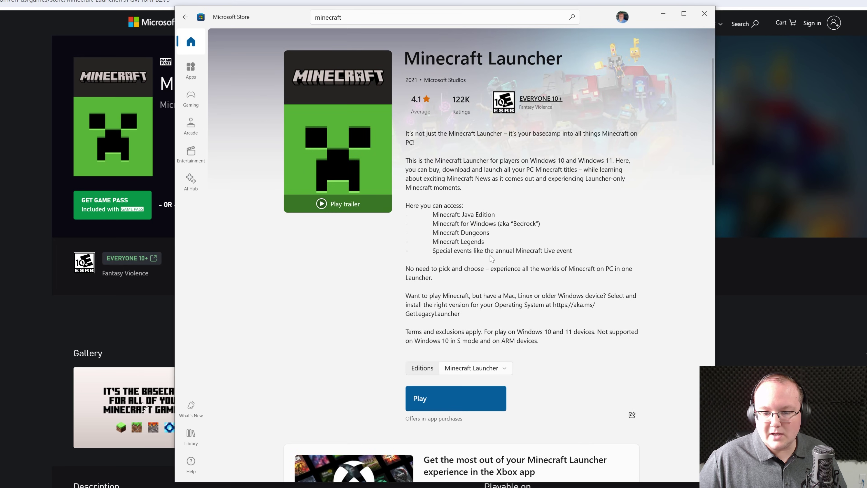
pyautogui.click(477, 401)
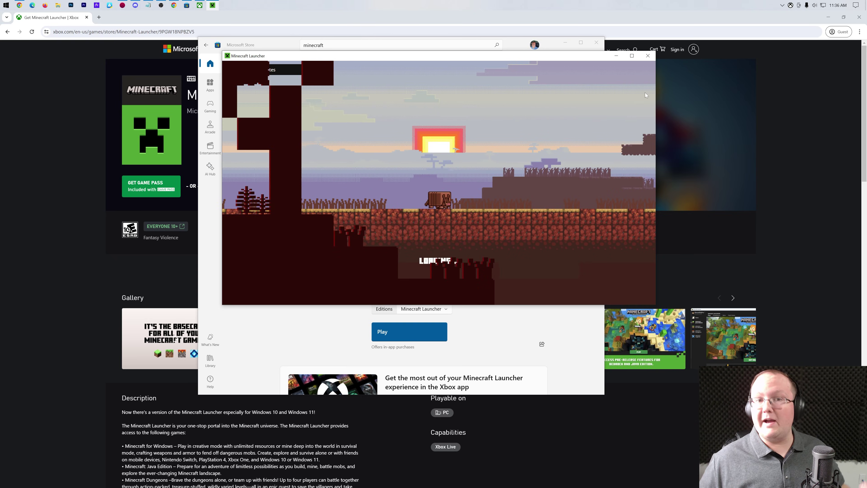
pyautogui.click(648, 56)
pyautogui.click(596, 43)
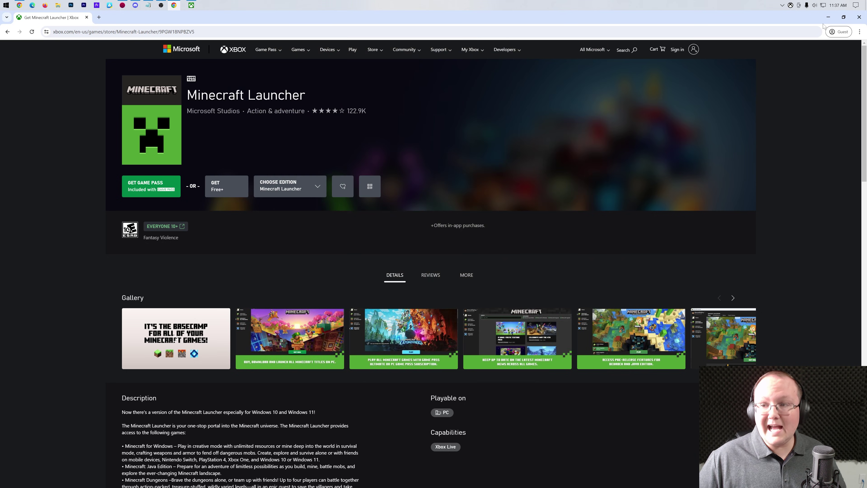
# - Switch to the Xbox app, search for "Minecraft launcher", and start Minecraft Launcher from its game page
pyautogui.click(827, 20)
pyautogui.click(187, 5)
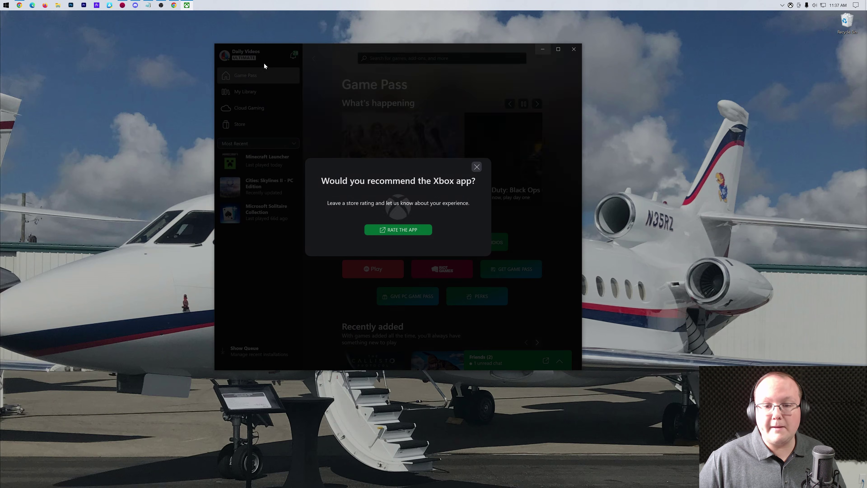
pyautogui.click(476, 167)
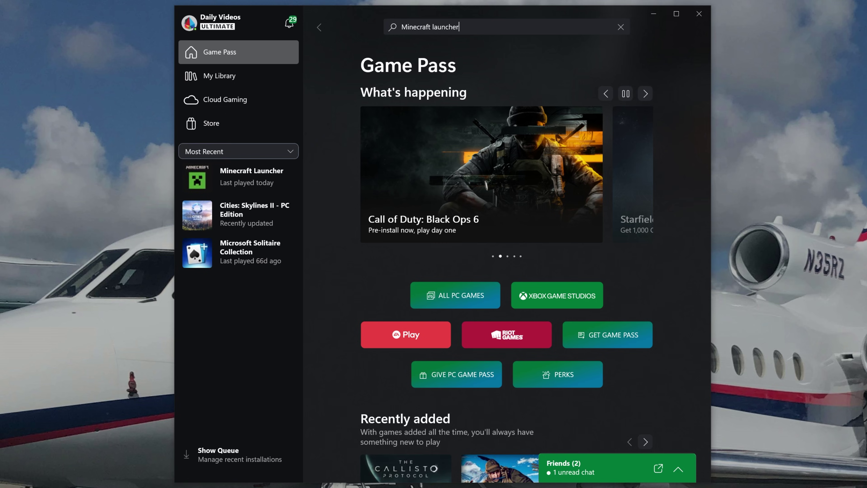
pyautogui.press('Return')
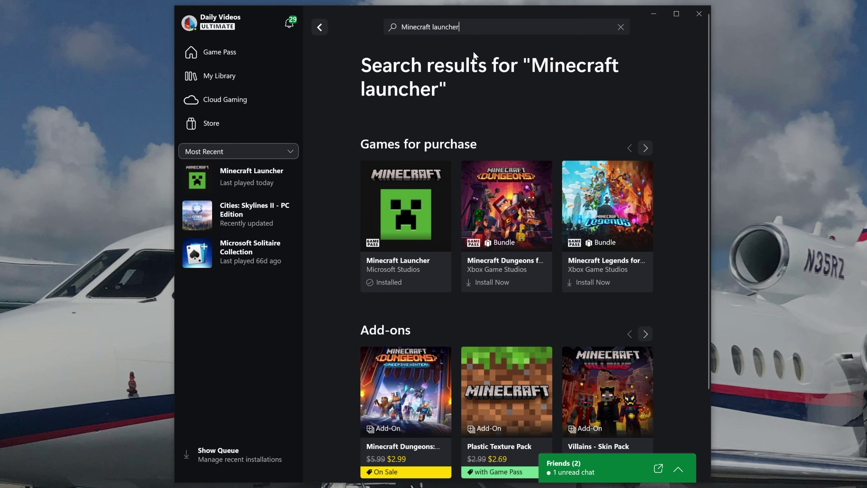
pyautogui.click(403, 198)
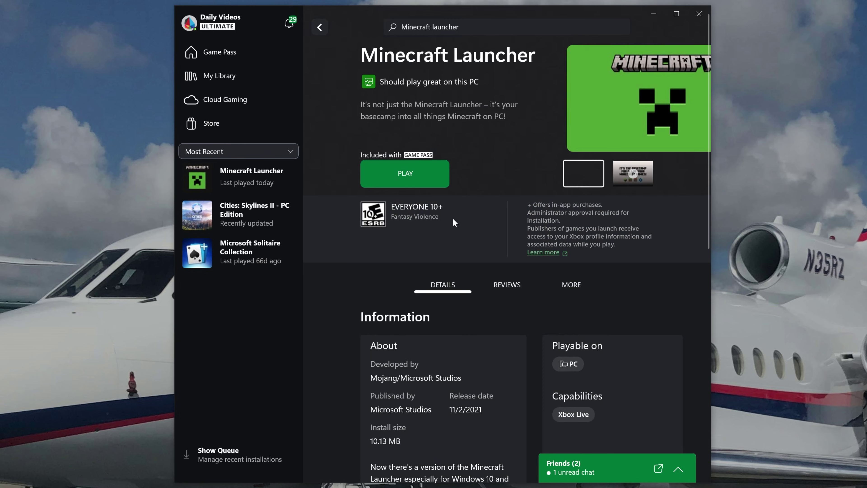
pyautogui.click(389, 181)
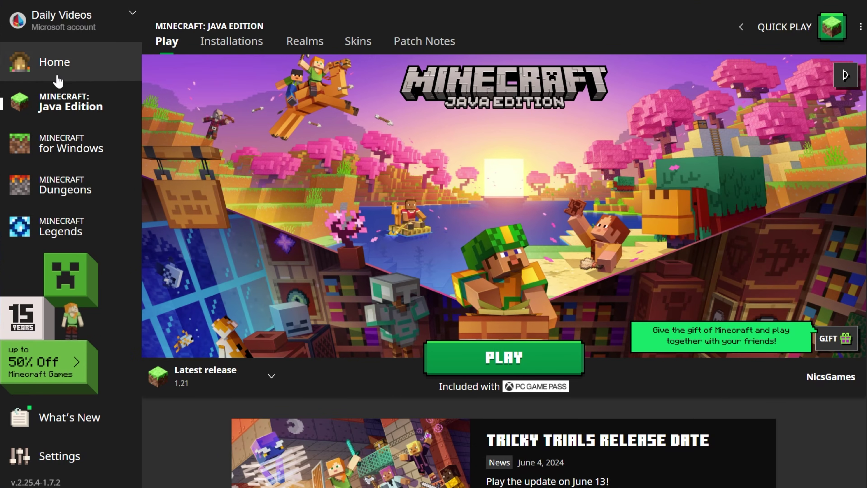
# - Go from the launcher's home page to Minecraft: Java Edition and review the Latest release choice
pyautogui.click(254, 93)
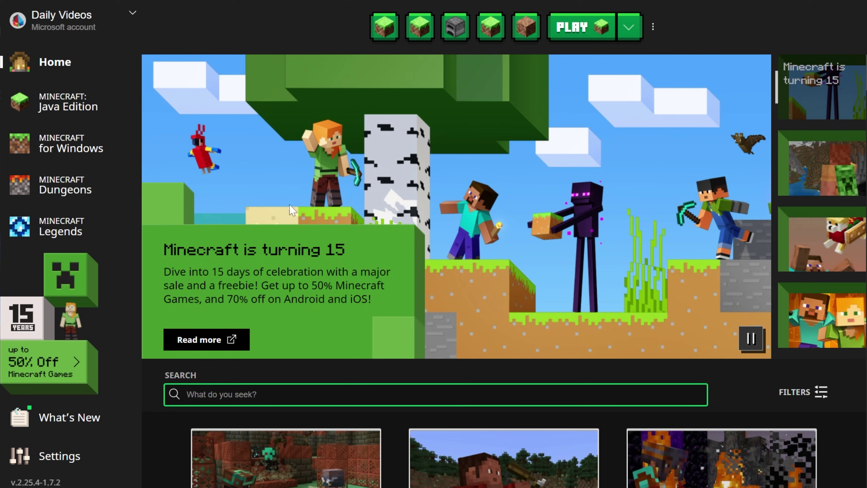
pyautogui.click(37, 113)
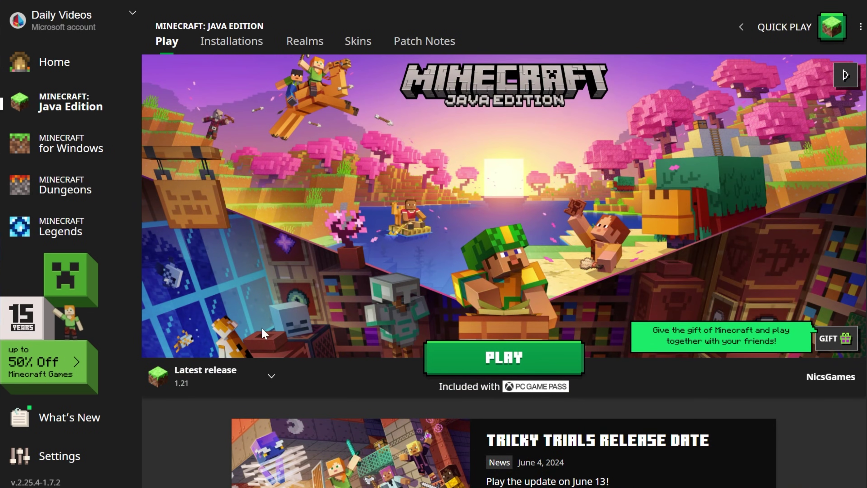
pyautogui.click(245, 385)
pyautogui.click(334, 367)
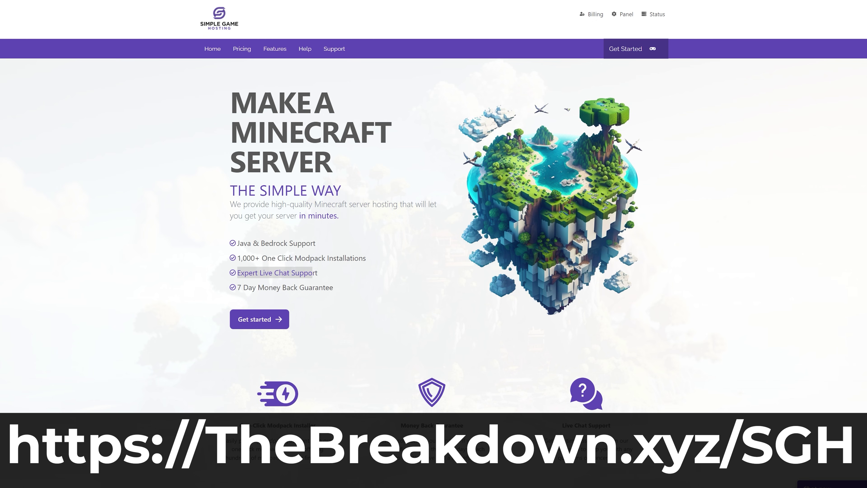
# - Look over the Simple Game Hosting site and search the server panel's CurseForge modpacks for "Pixelmon"
pyautogui.scroll(-5, 338, 279)
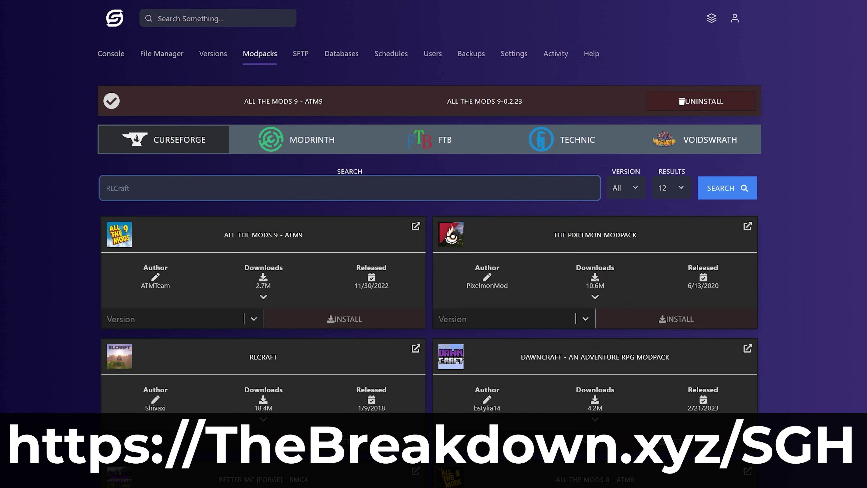
pyautogui.write('Pixelmon')
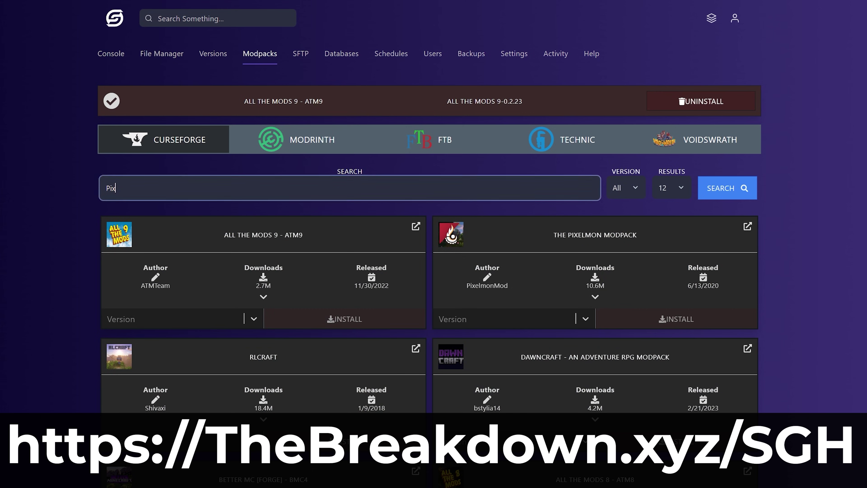
pyautogui.press('Return')
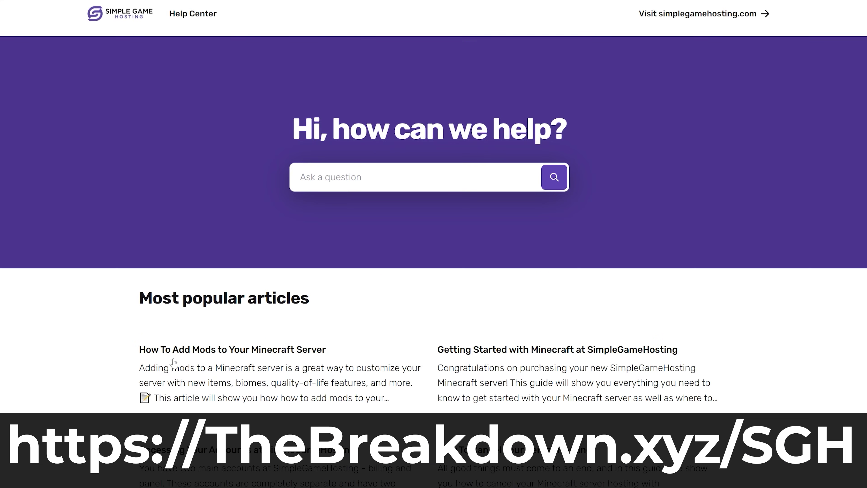
# - Read the help article "How To Add Mods to Your Minecraft Server", including the mod download and File Manager sections
pyautogui.click(175, 362)
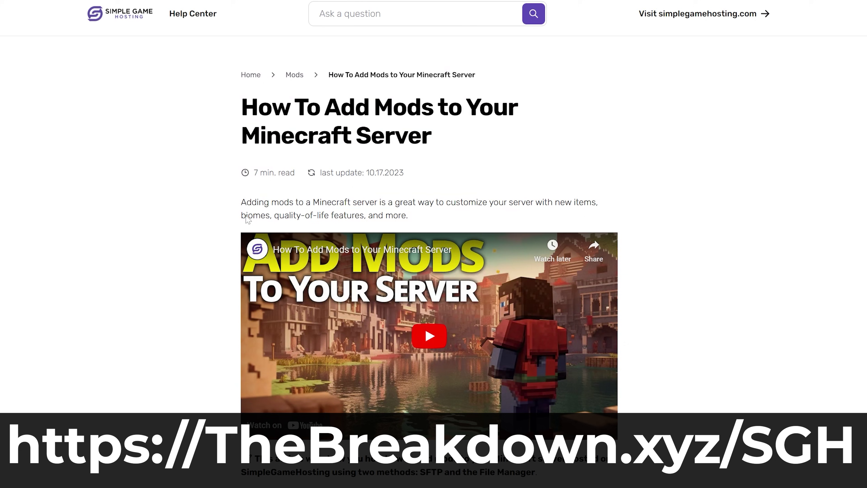
pyautogui.scroll(-20, 415, 340)
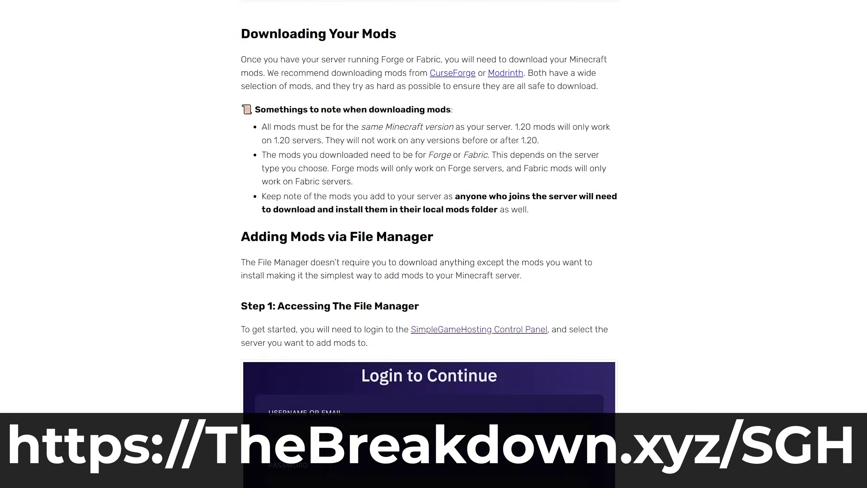
pyautogui.scroll(-10, 367, 330)
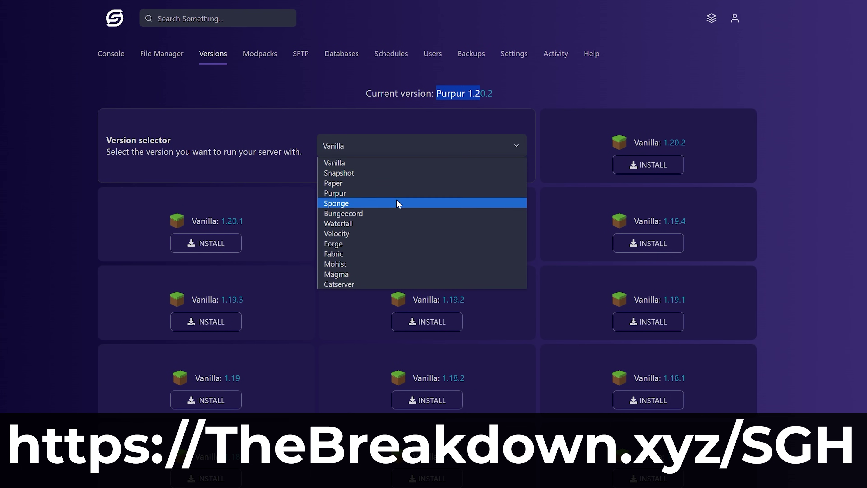
# - Choose Forge in the server's version selector and highlight the easy-to-install modpacks heading on the hosting site
pyautogui.click(338, 243)
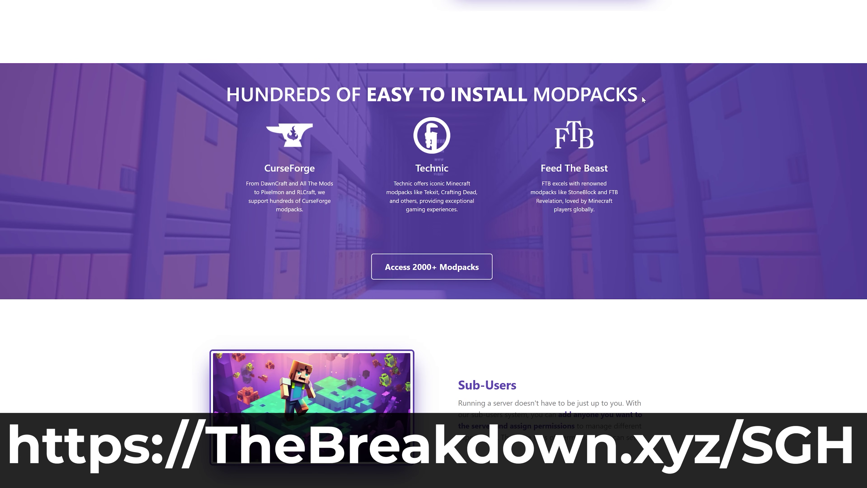
pyautogui.moveTo(642, 99); pyautogui.dragTo(235, 111)
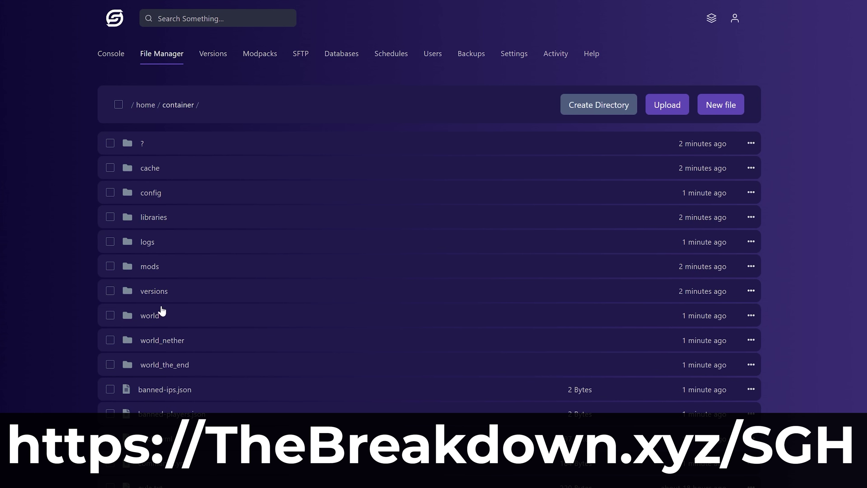
# - Browse the server's files in the File Manager and read the article on setting up modpacks
pyautogui.scroll(-7, 214, 292)
pyautogui.click(170, 402)
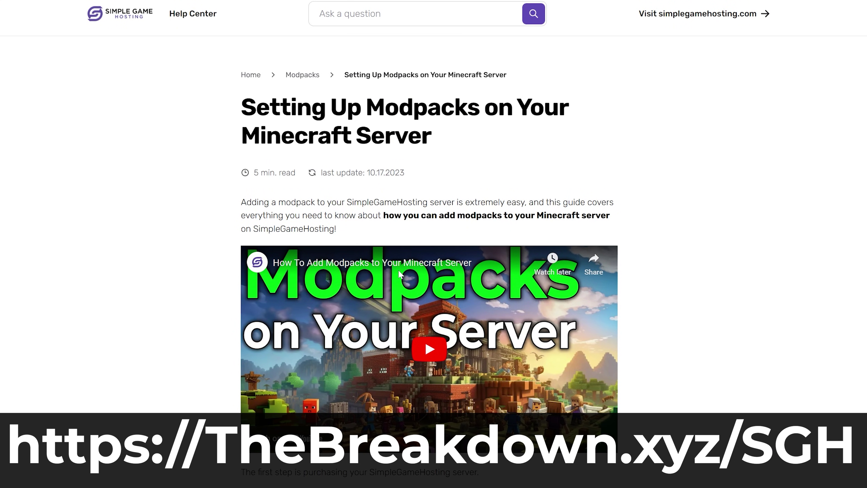
pyautogui.scroll(-15, 391, 322)
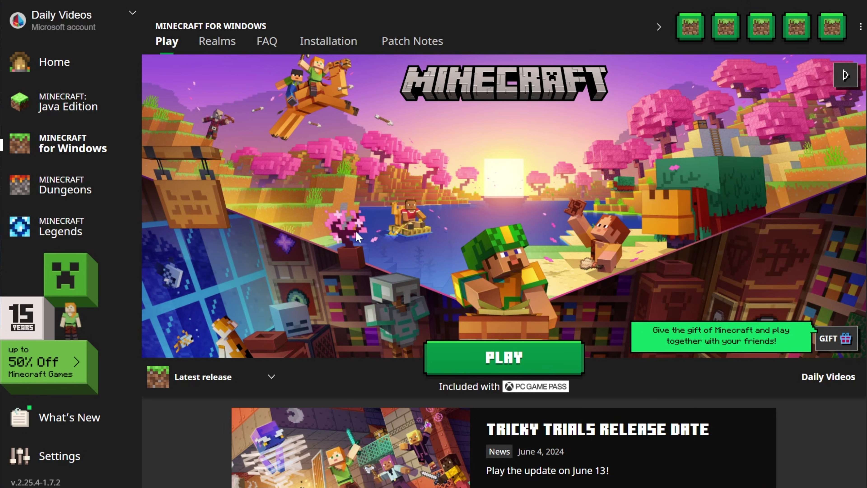
# - Choose Latest release for Minecraft for Windows and look over the versions offered for Minecraft: Java Edition
pyautogui.click(219, 376)
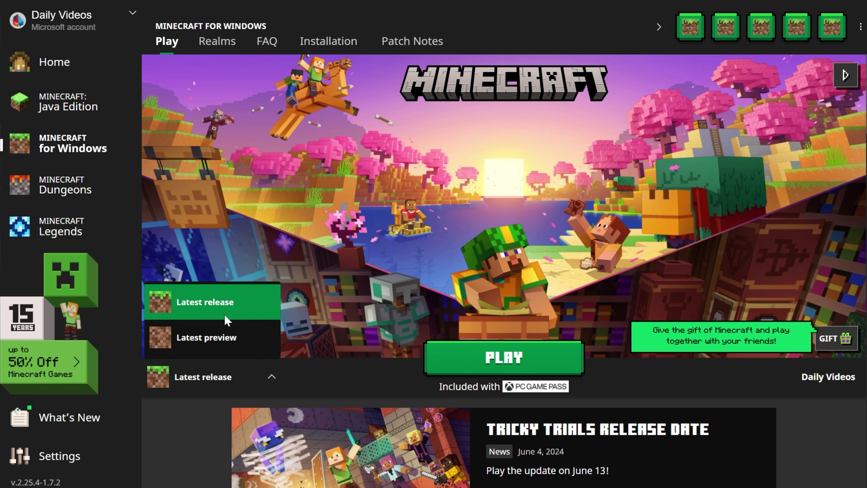
pyautogui.click(217, 306)
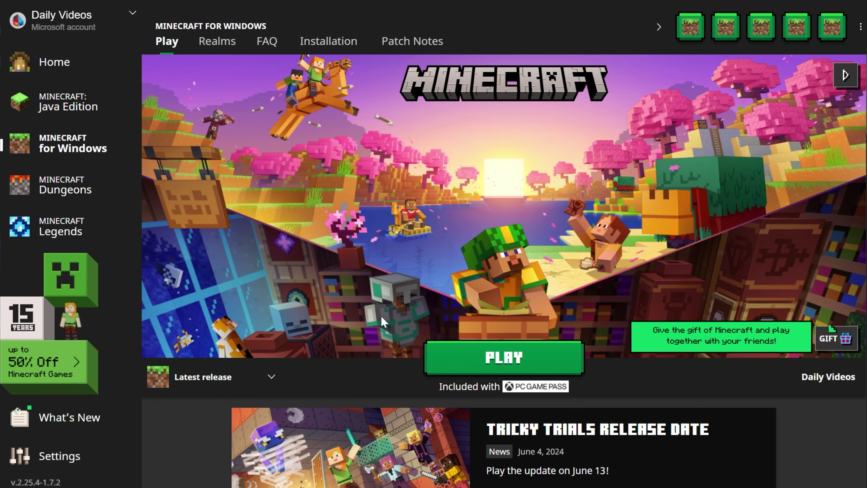
pyautogui.click(70, 106)
pyautogui.click(211, 376)
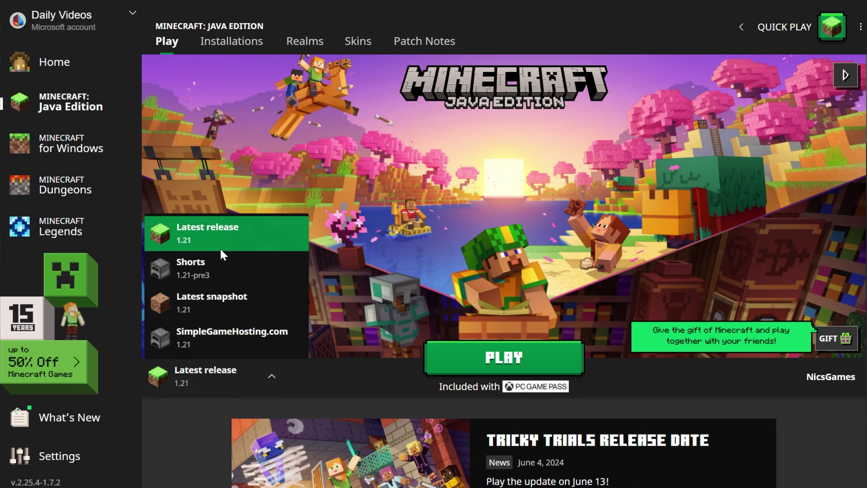
pyautogui.click(39, 135)
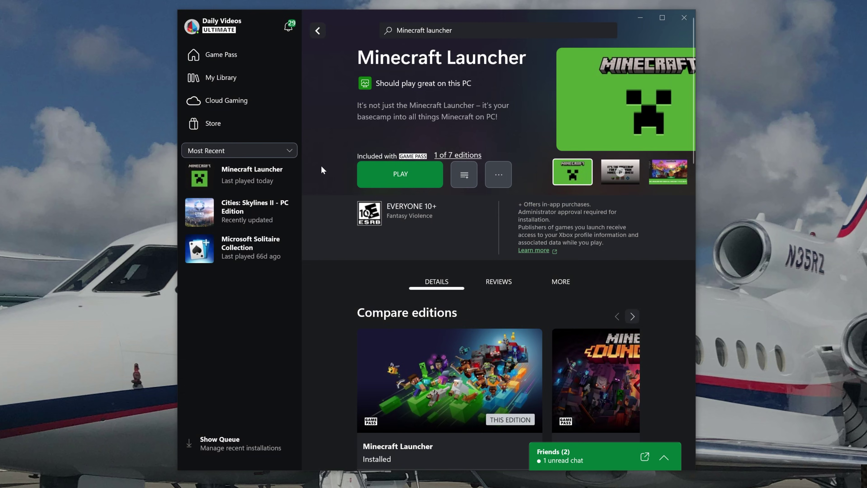
# - In the Xbox app, view the Minecraft Launcher's file management options, including update checking and repair, and close them
pyautogui.rightClick(251, 176)
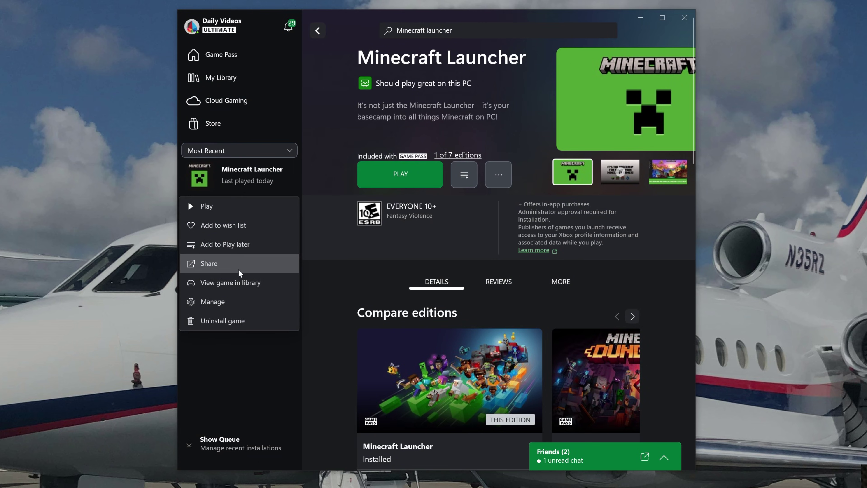
pyautogui.click(239, 301)
pyautogui.click(460, 152)
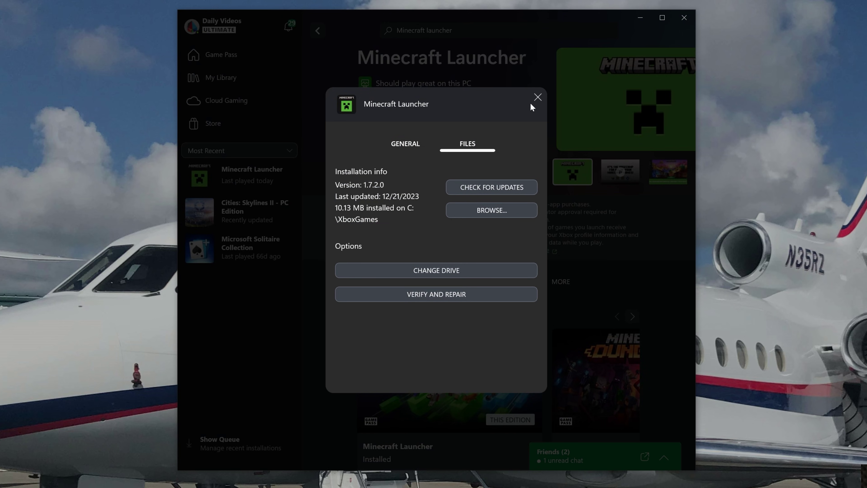
pyautogui.click(538, 98)
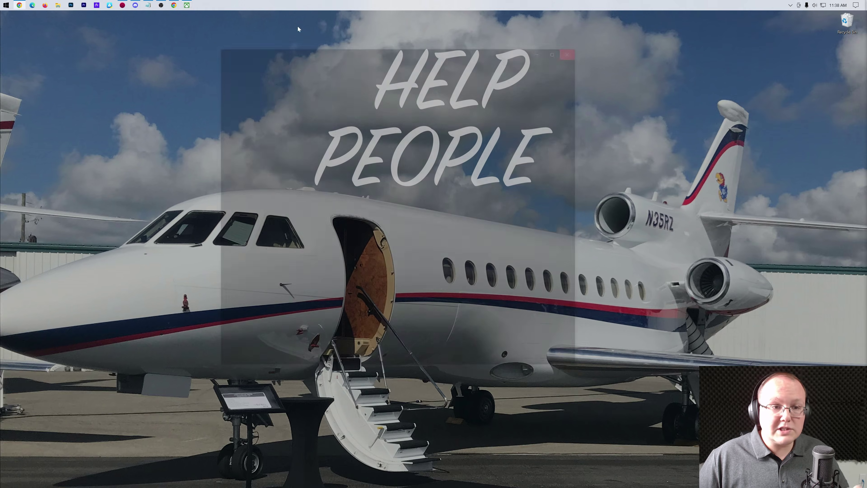
# - Open the Microsoft Store, get all app updates from its Library, and close the store window
pyautogui.click(1, 2)
pyautogui.write('micr')
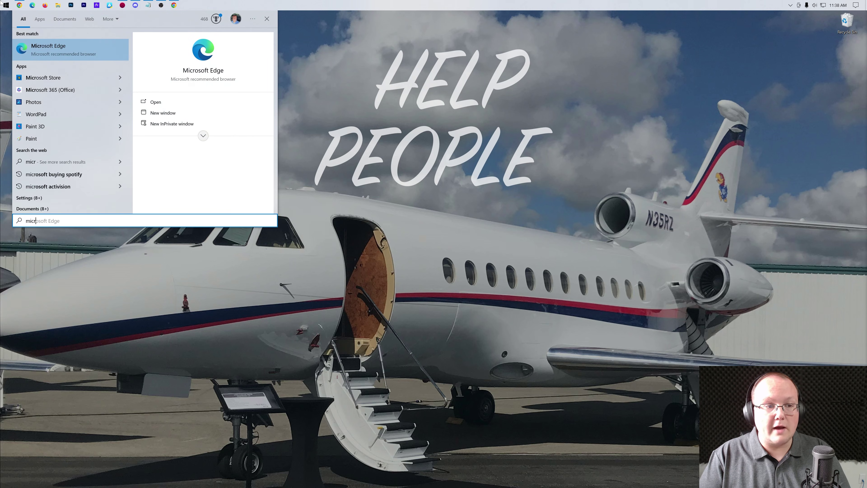
pyautogui.press('Down')
pyautogui.press('Return')
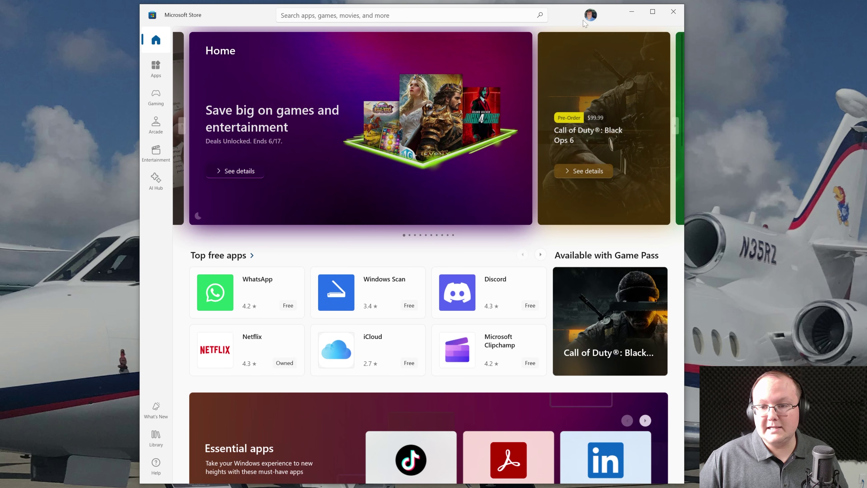
pyautogui.click(155, 436)
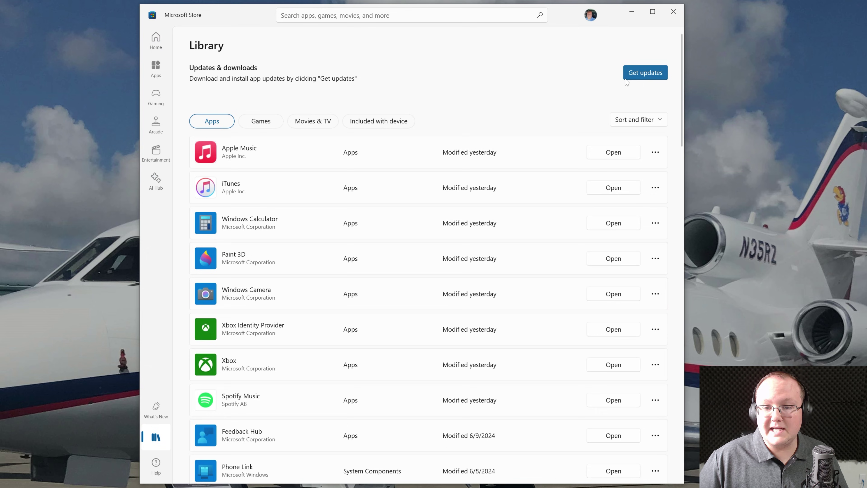
pyautogui.click(640, 80)
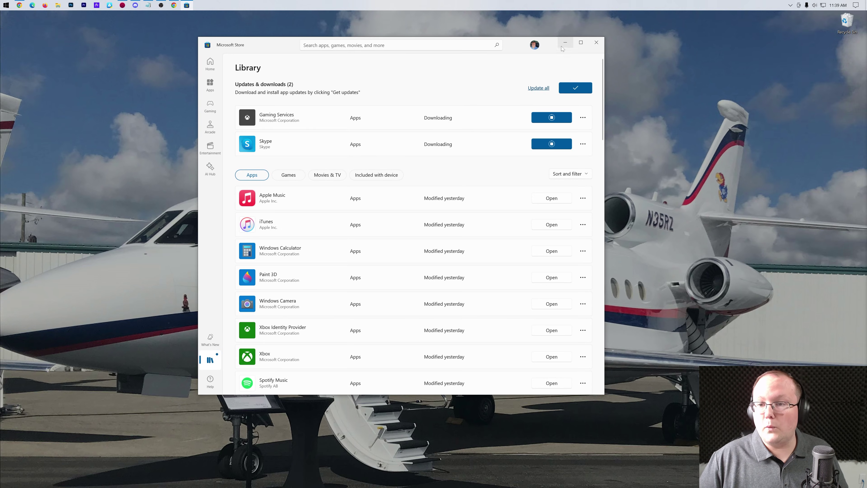
pyautogui.click(597, 50)
# - Open the Minecraft Launcher and start the latest release 1.21 of Minecraft: Java Edition
pyautogui.press('super')
pyautogui.press('super')
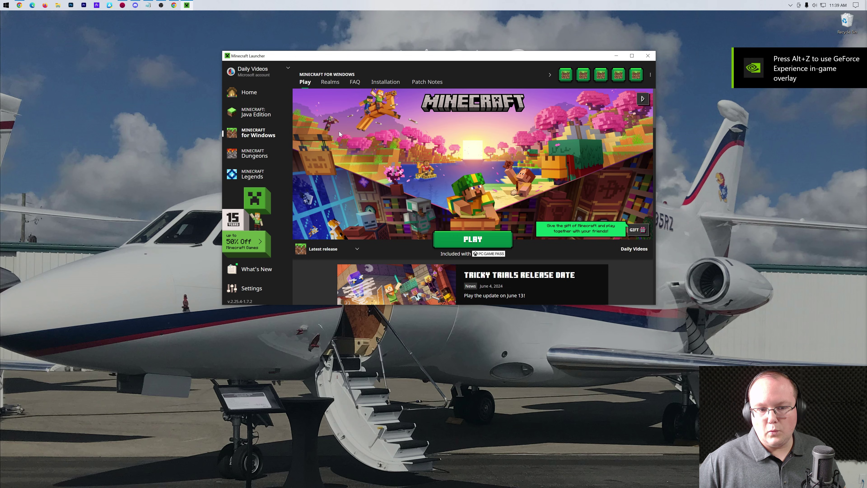
pyautogui.click(447, 242)
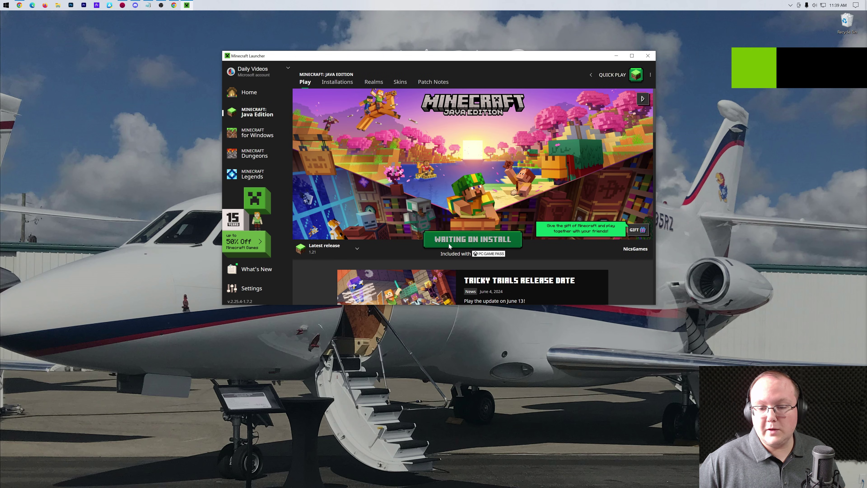